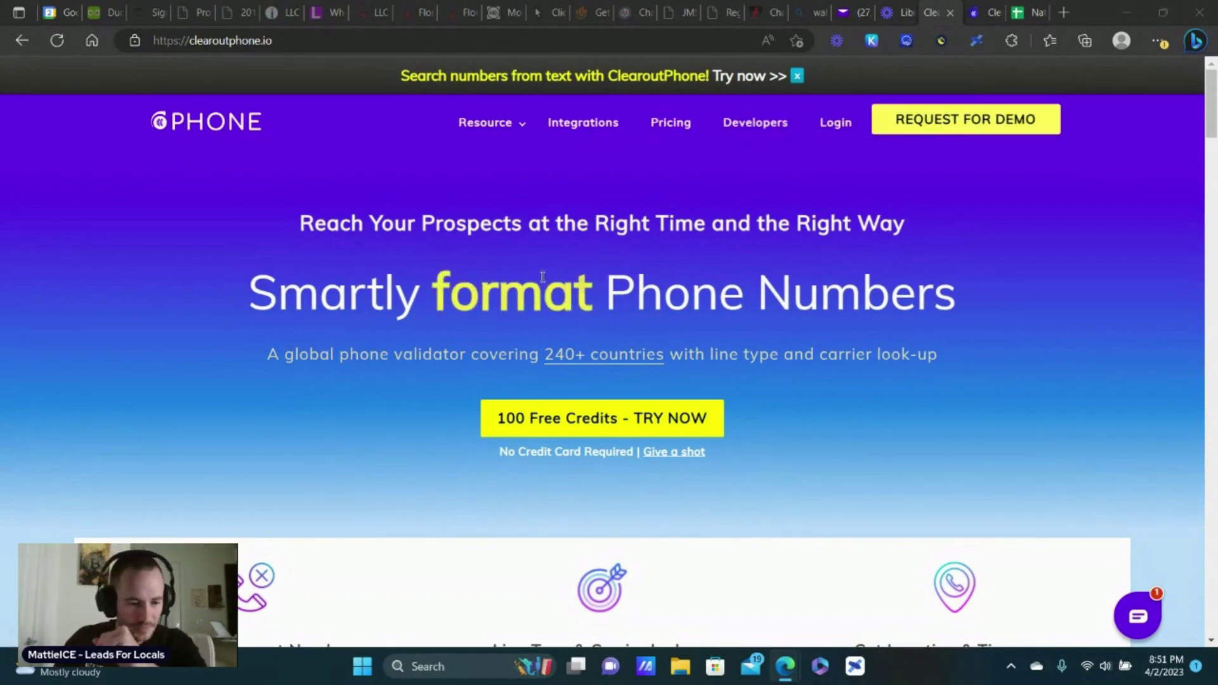
Scroll down the clearoutphone.io homepage to the Pricing section, where plans start at 5,000 credits for $22.5/month
scroll(707, 243, down, 2)
scroll(708, 243, down, 15)
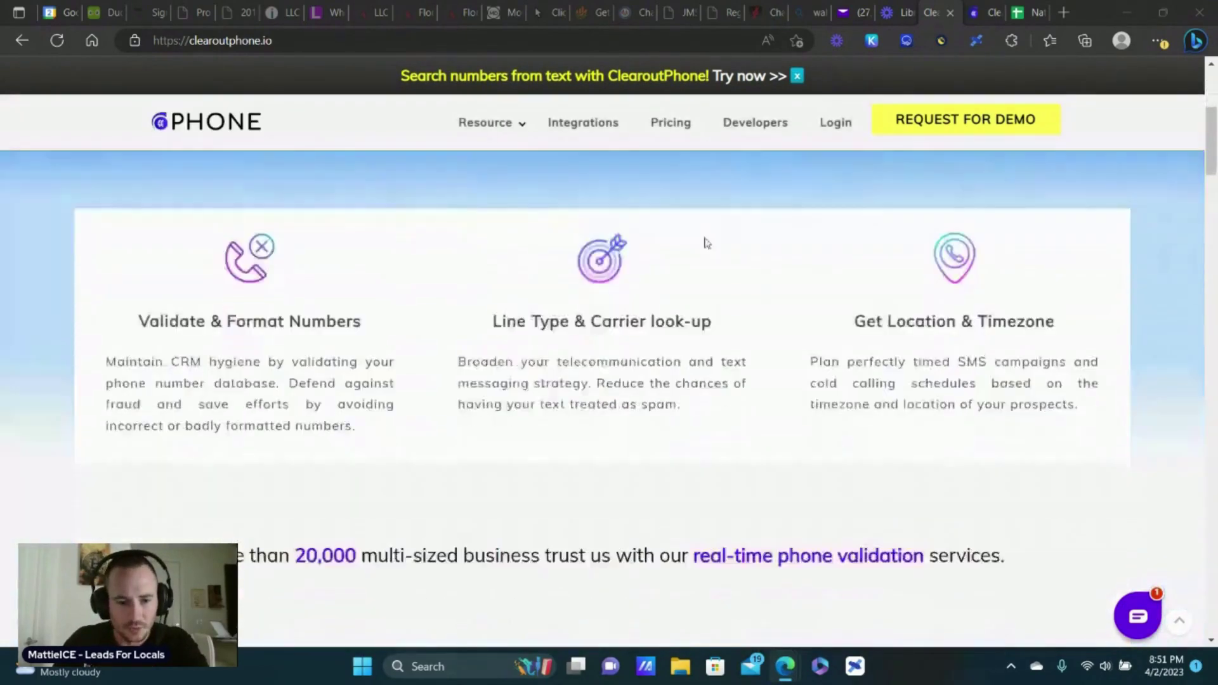
scroll(665, 229, down, 15)
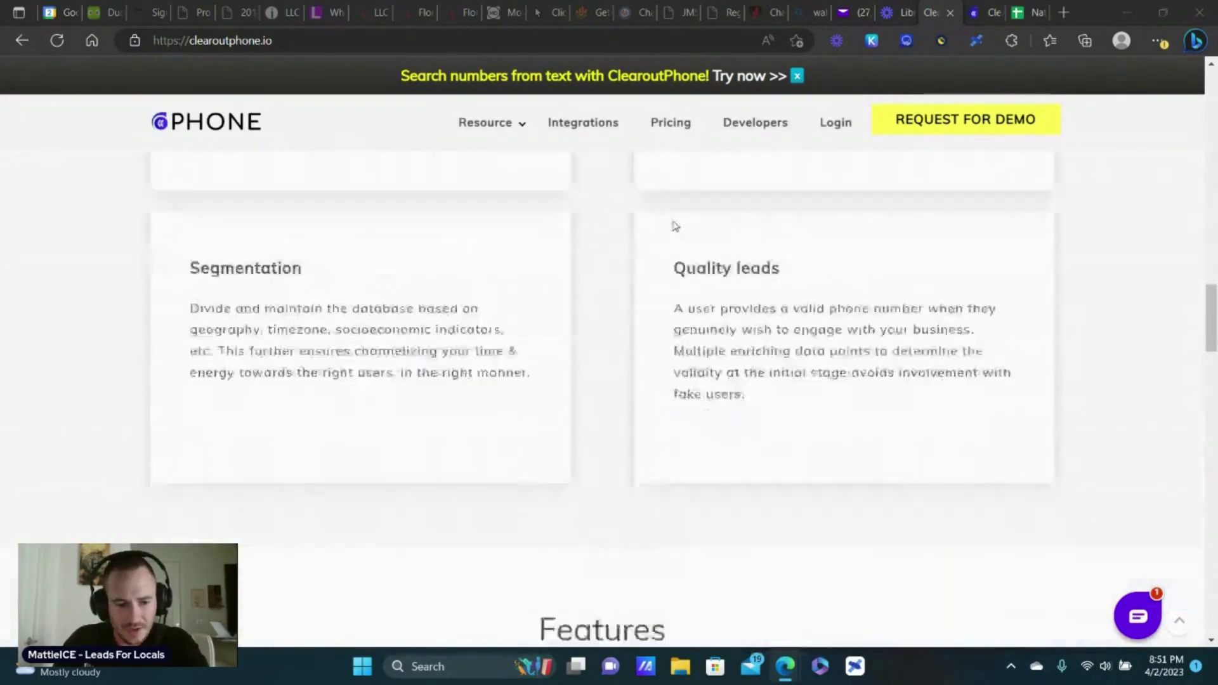
scroll(674, 225, down, 4)
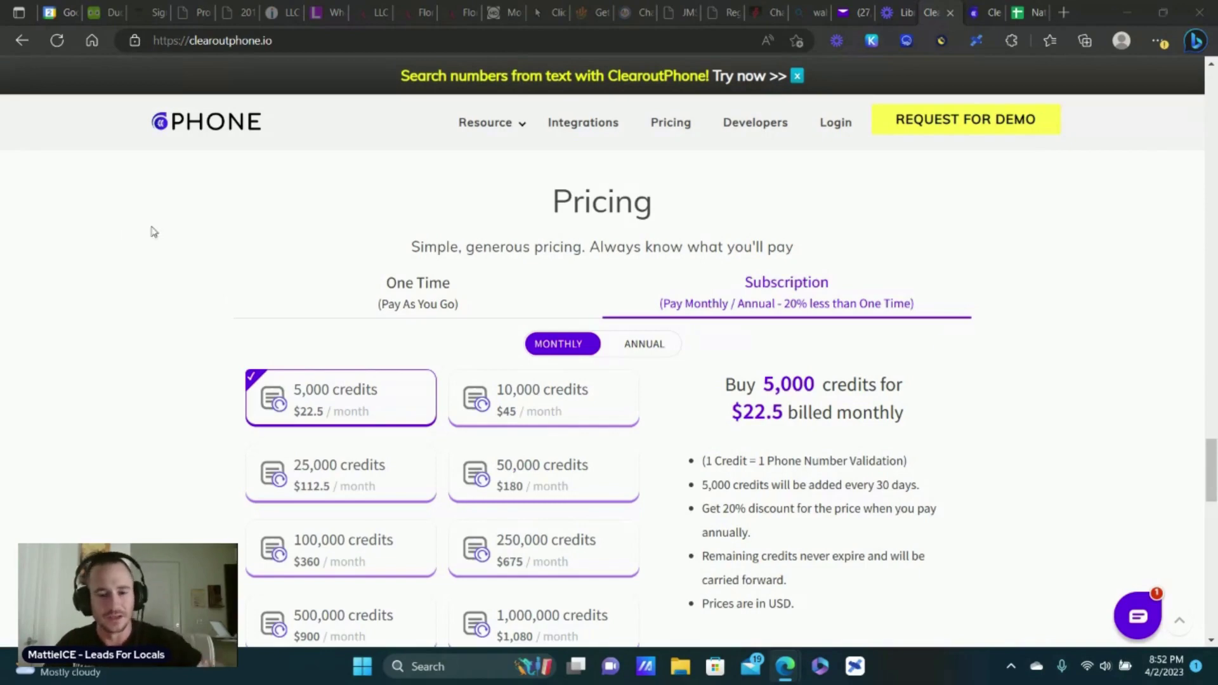
scroll(159, 263, down, 1)
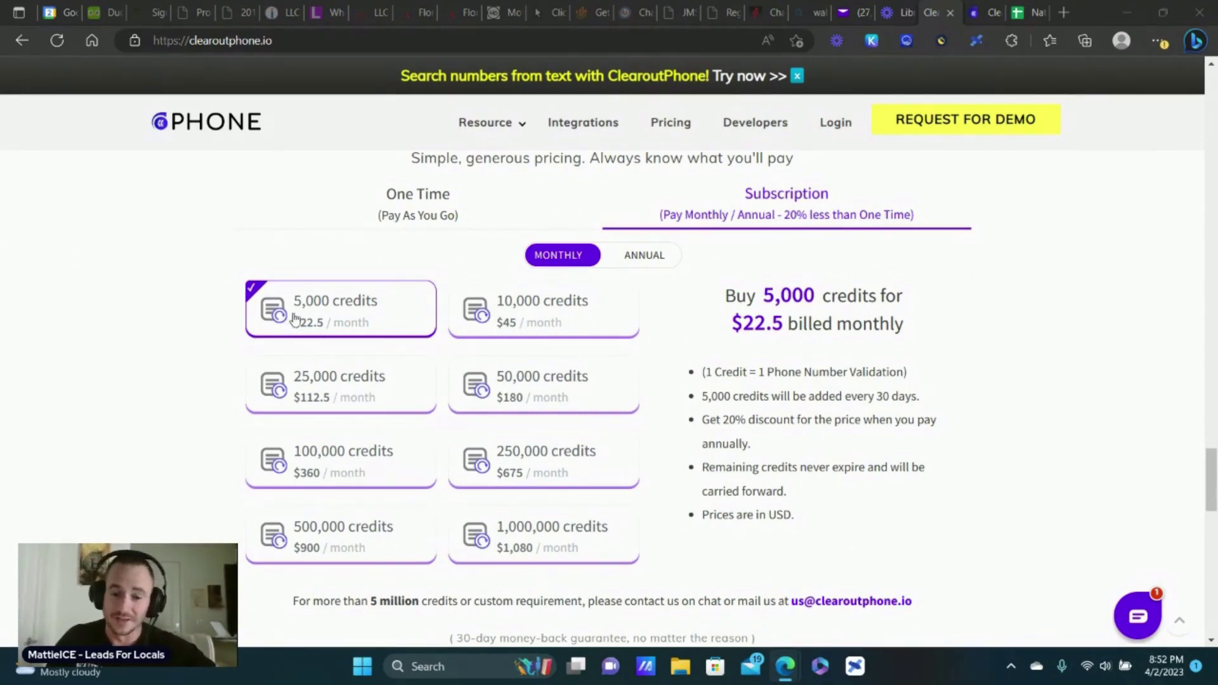
click(638, 260)
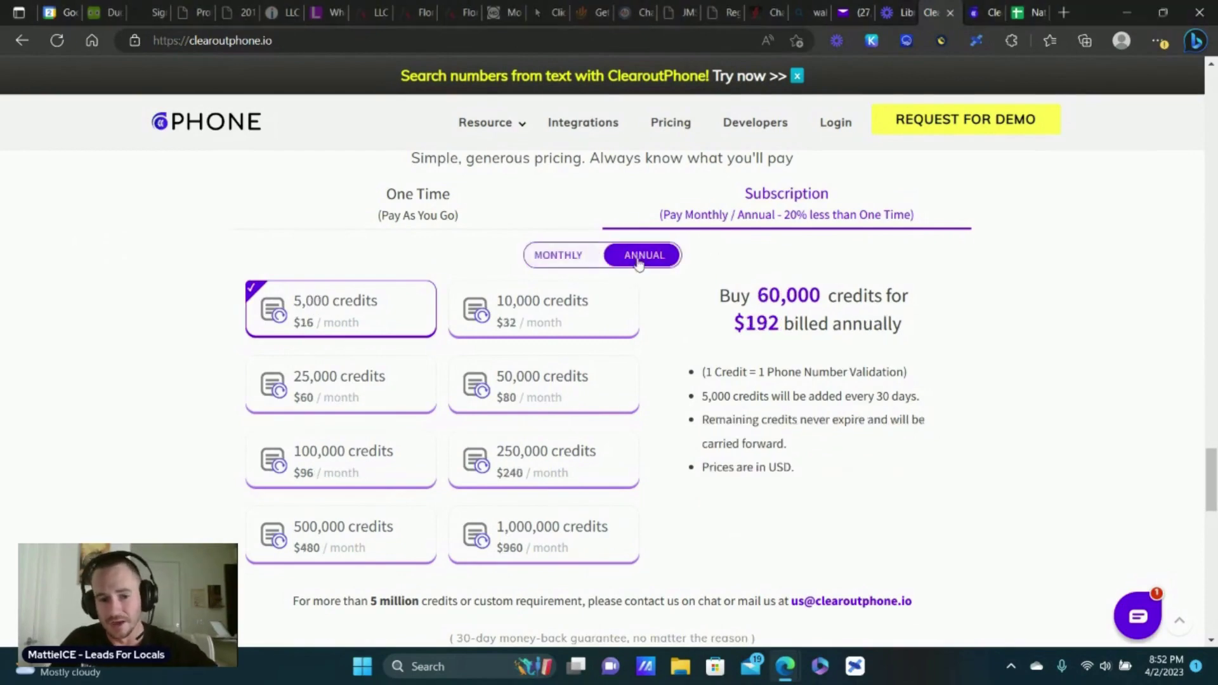
click(562, 260)
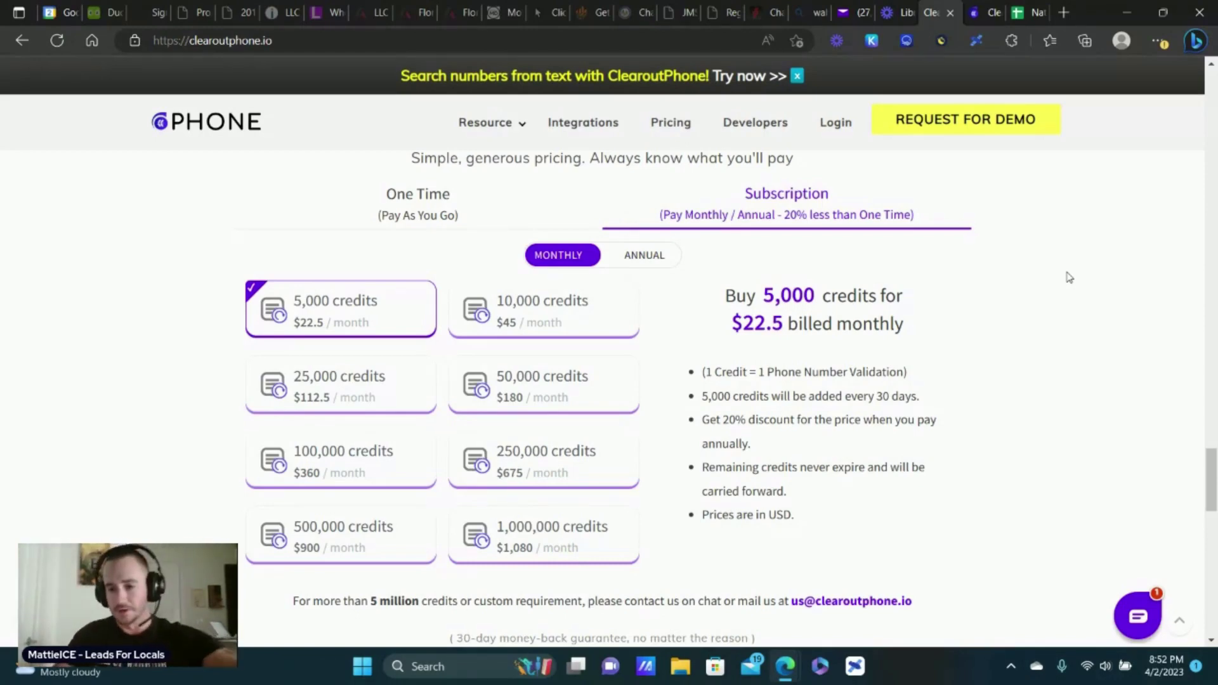
Go to the ClearoutPhone dashboard and start Add List under Bulk Phone Number Validation
click(995, 9)
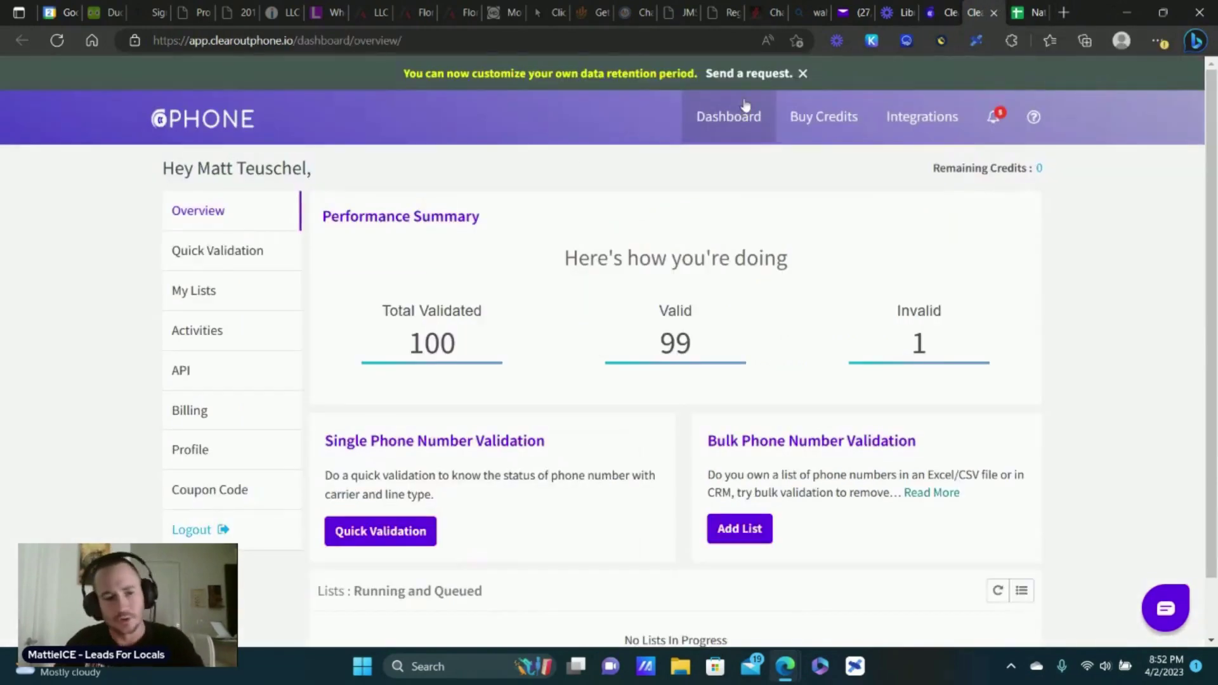
click(747, 530)
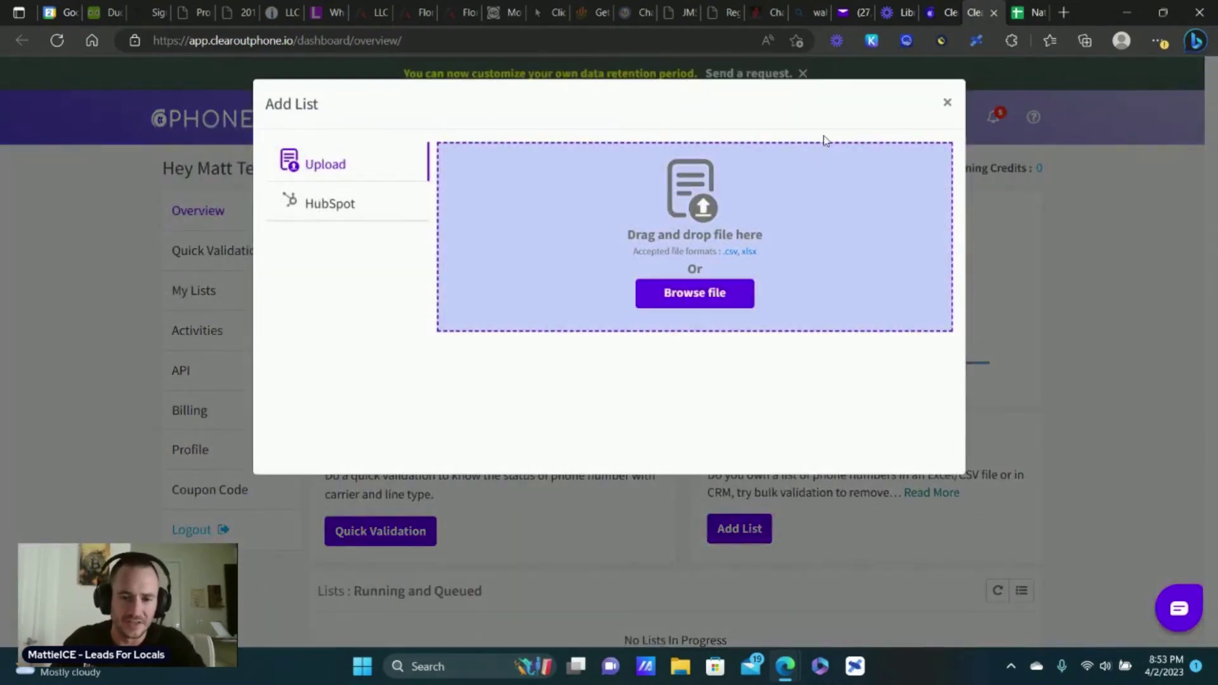
Close the Add List dialog and view My Lists, showing the 100-number CSV: 99 valid, 1 invalid
click(947, 103)
click(203, 296)
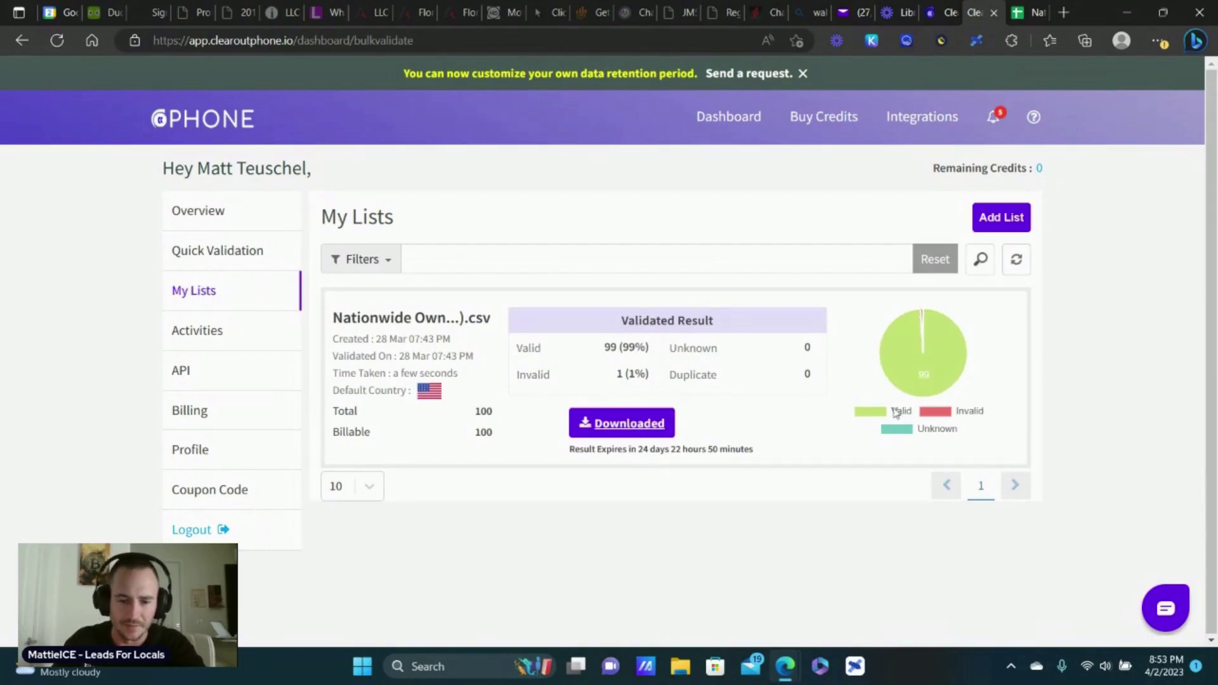
mouse_move(945, 350)
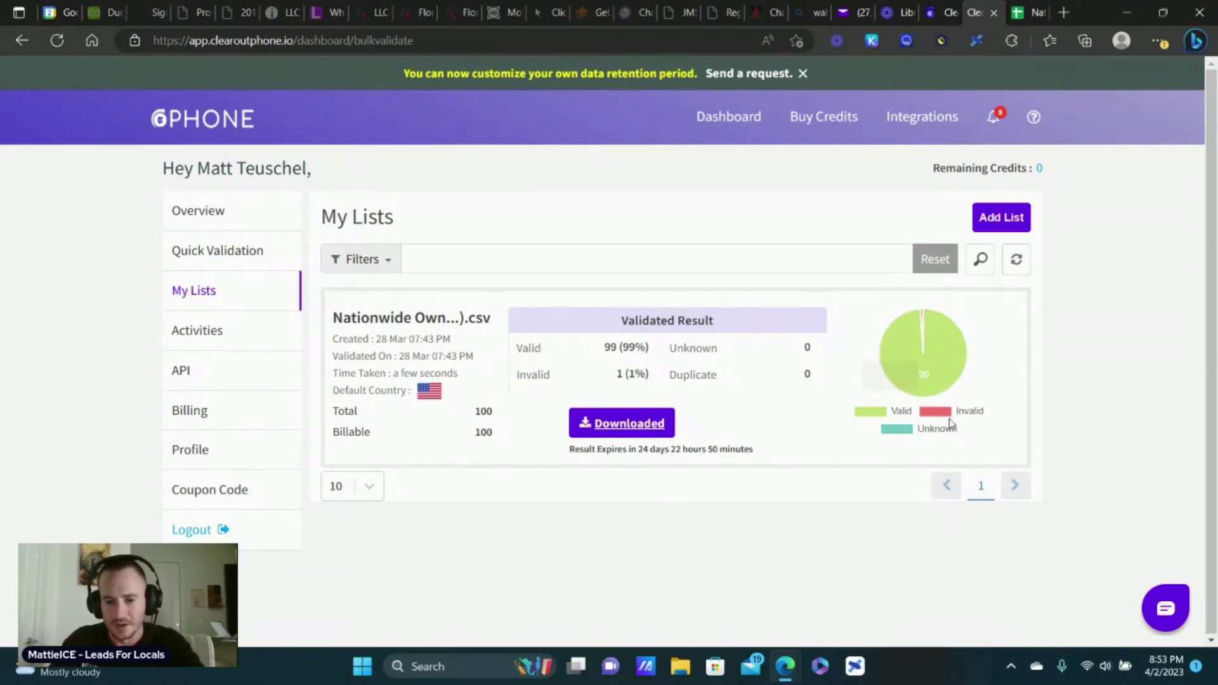
mouse_move(943, 375)
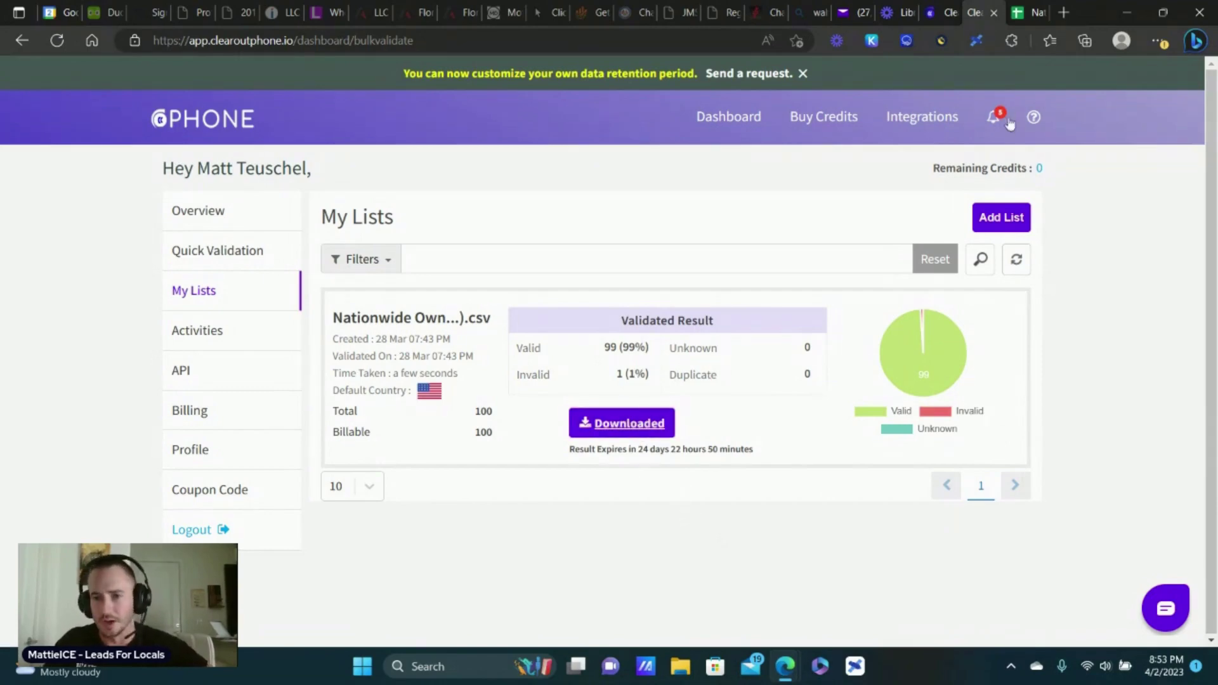
Switch to the Google Sheets tab with the appended ClearoutPhone status and line-type results
click(1023, 12)
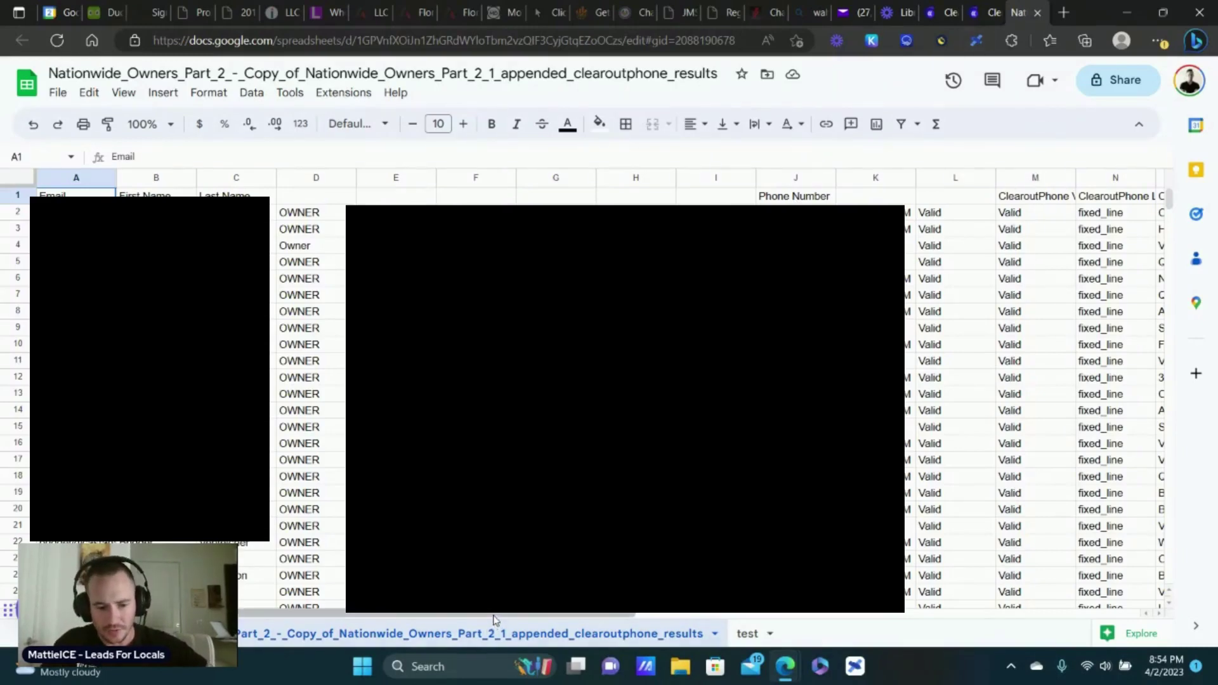
Scroll the sheet right to reveal the carrier, location, country and timezone columns beside the validation columns
drag(495, 618, 679, 624)
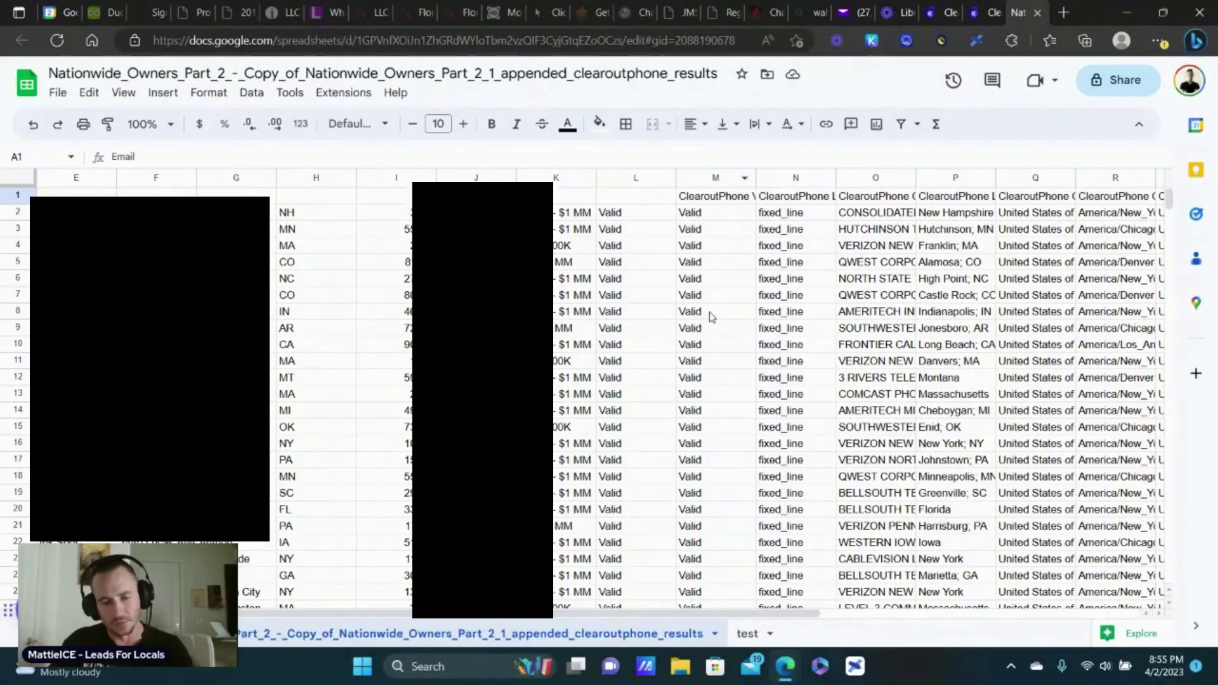
Open the column M Validation Status menu and close it without applying anything
click(745, 180)
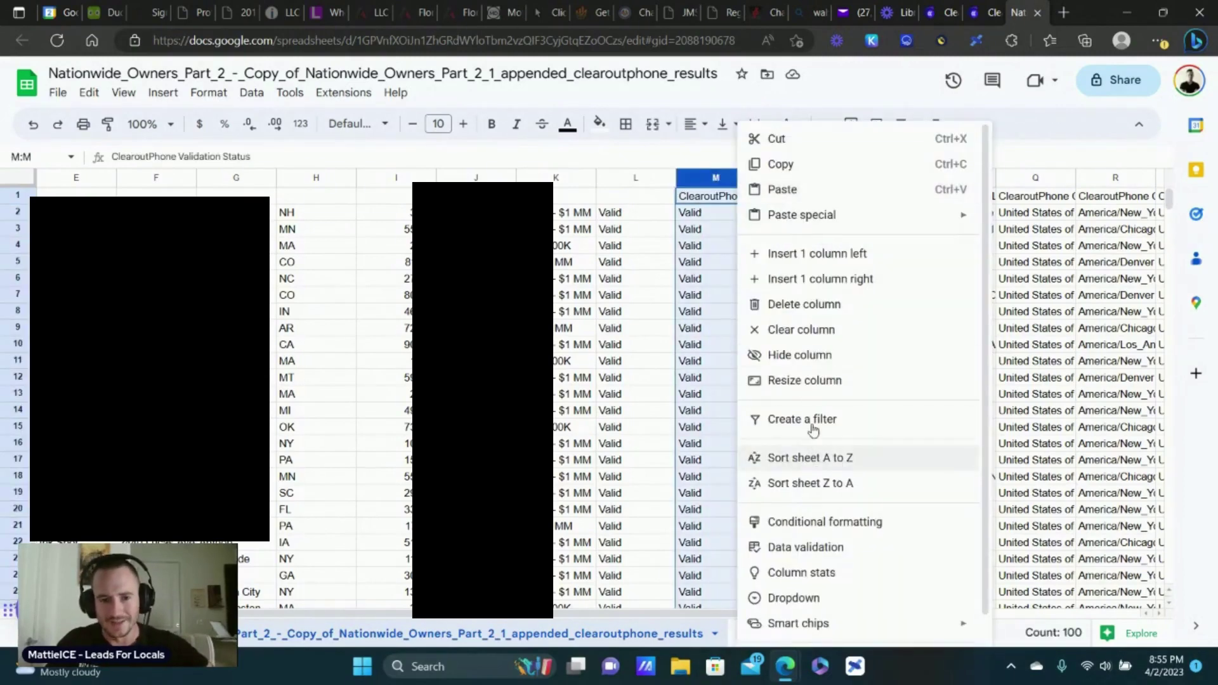
click(688, 155)
click(878, 265)
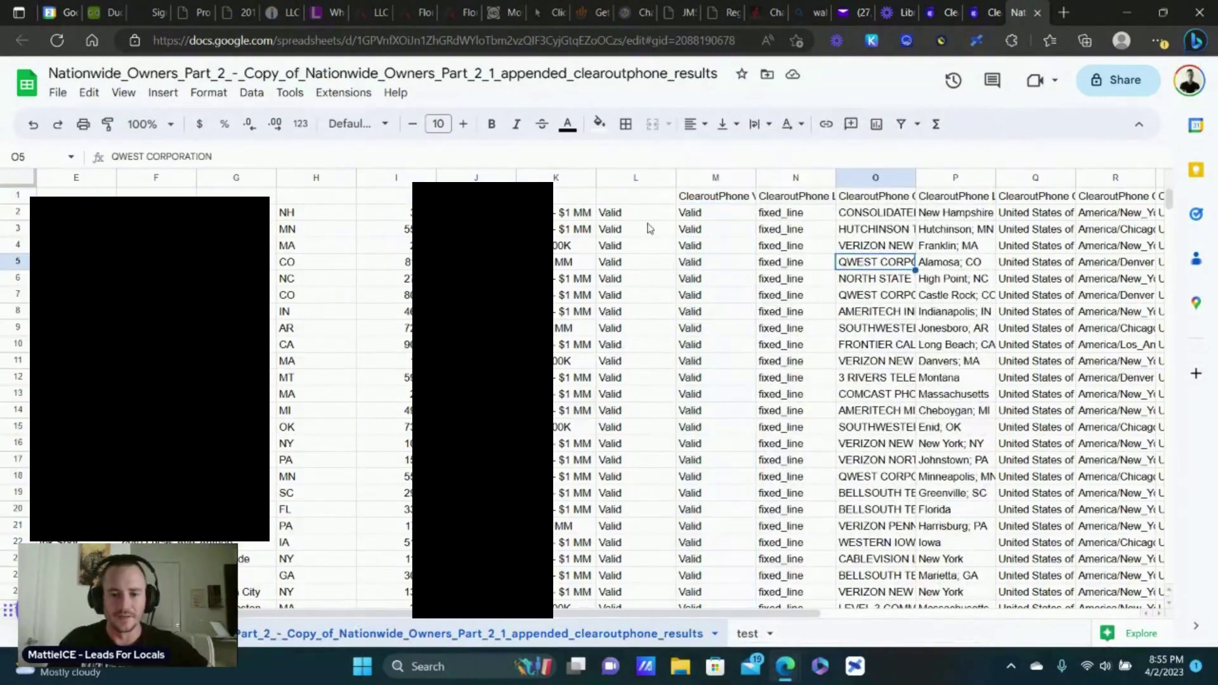
Scroll to the end of the list and select rows 91–100, all Valid mobile and toll_free numbers
scroll(711, 281, down, 10)
scroll(711, 281, down, 9)
drag(17, 277, 285, 428)
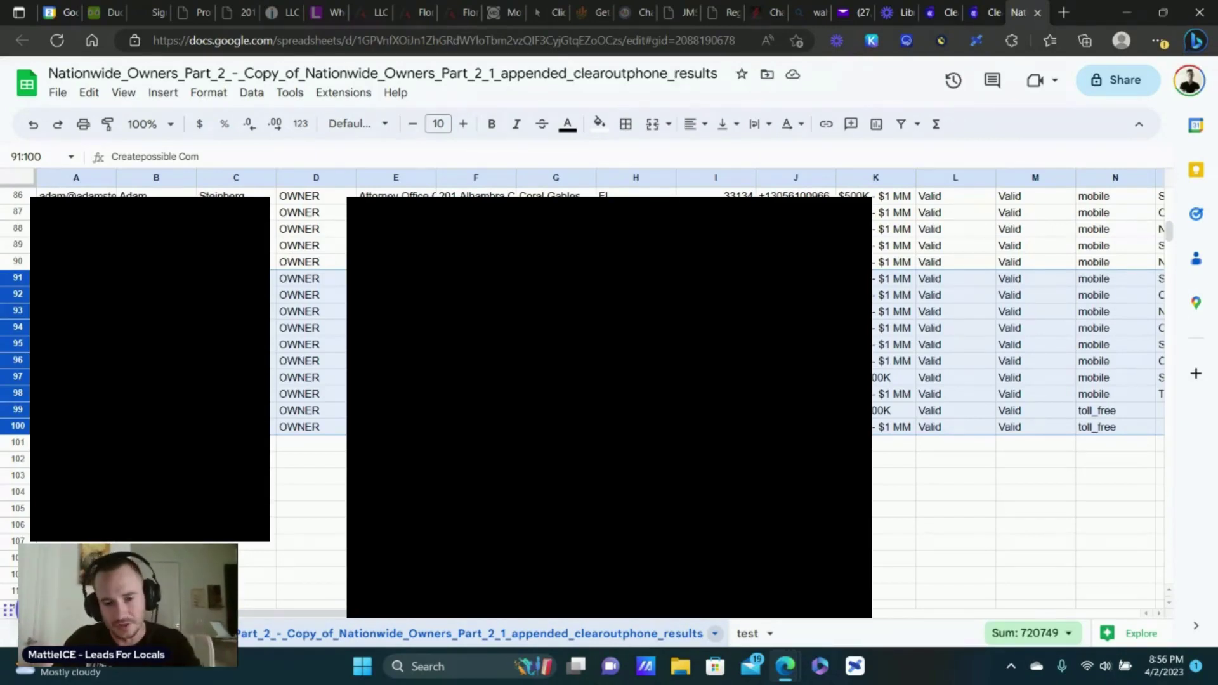
Clear the row selection and scroll to review each number's carrier, such as Verizon, Qwest or BellSouth, with city and state
click(716, 491)
scroll(979, 333, up, 18)
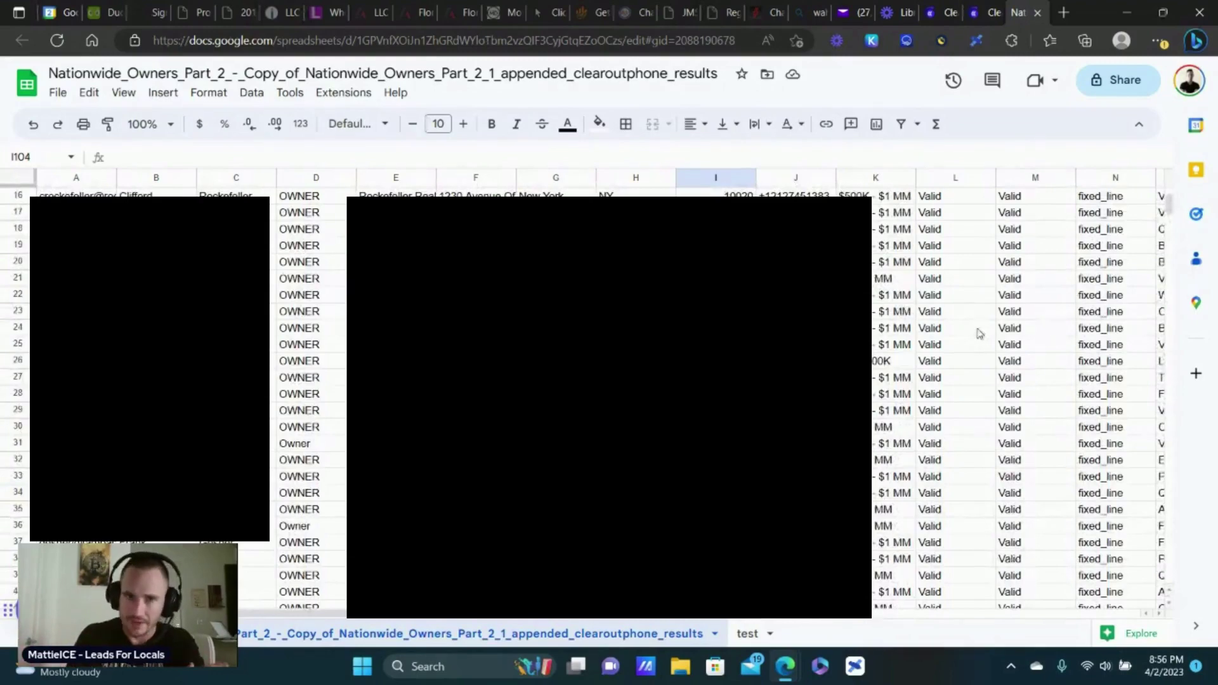
scroll(979, 333, down, 3)
scroll(941, 368, up, 8)
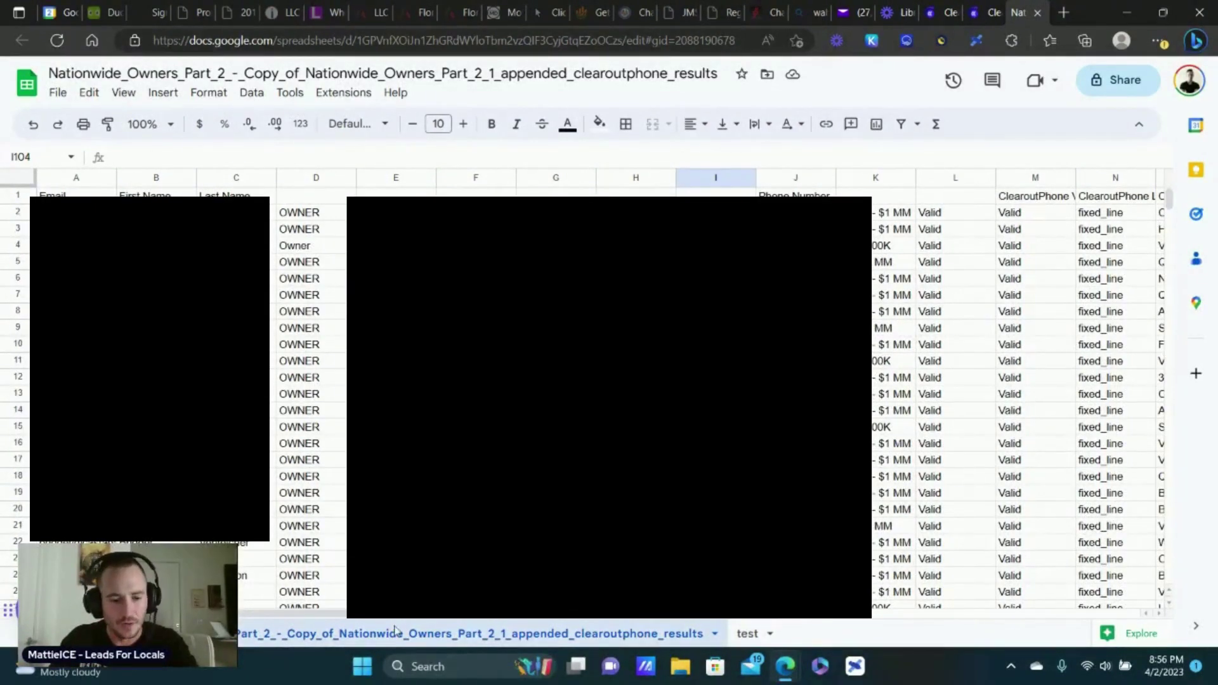
scroll(595, 618, right, 2)
scroll(595, 618, right, 1)
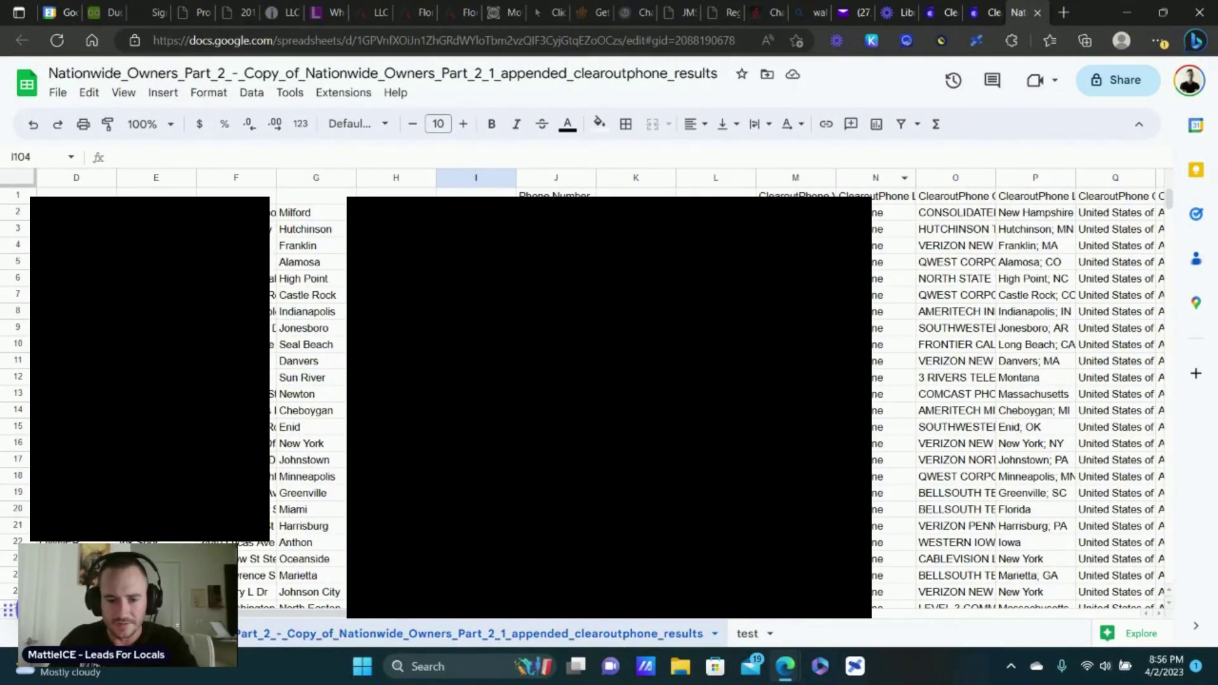
scroll(881, 318, down, 20)
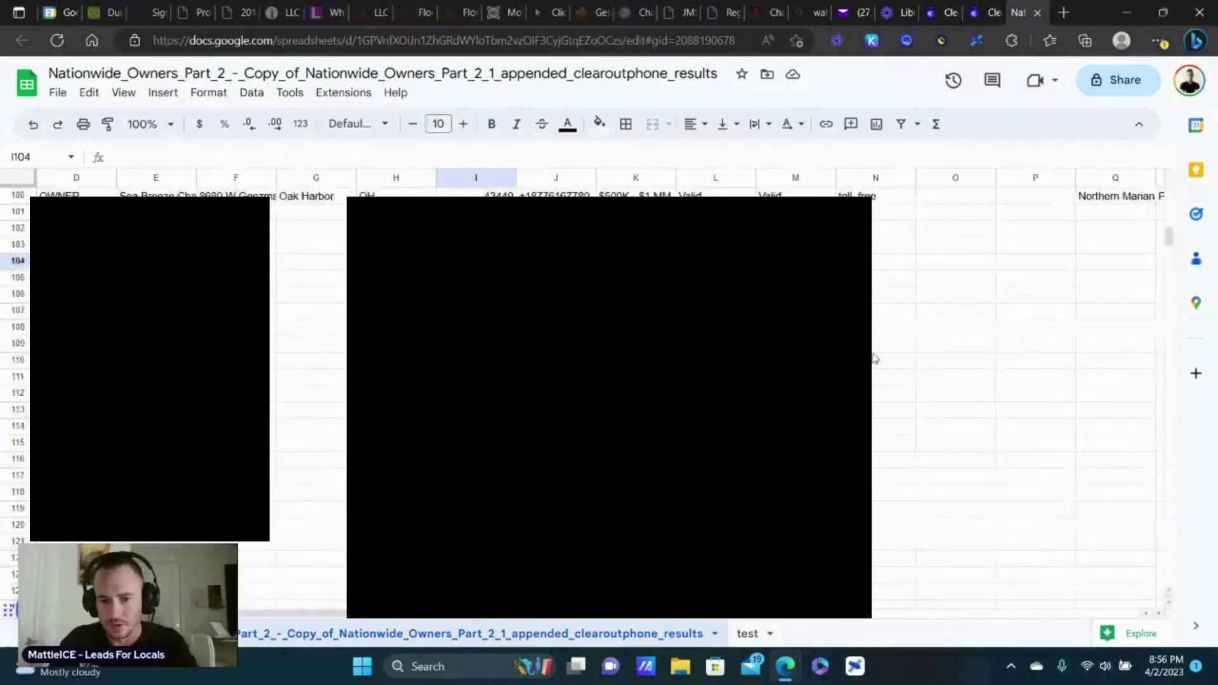
scroll(907, 184, up, 20)
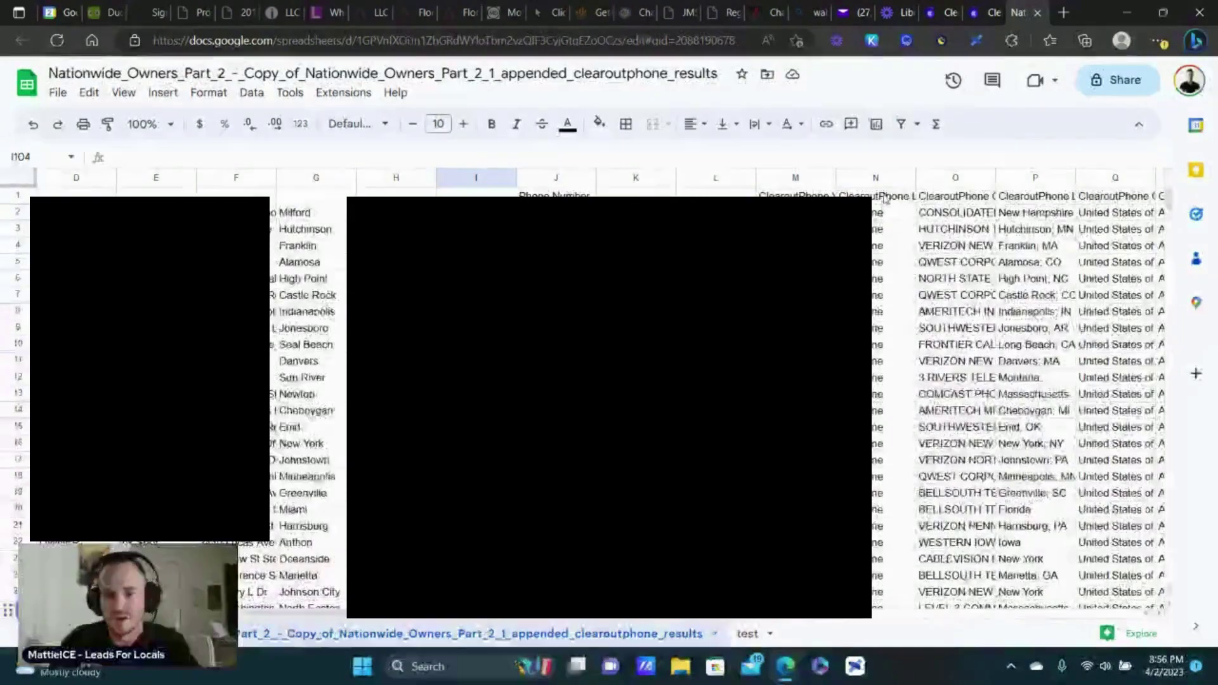
Dismiss the Line Type column options unsorted, then select rows 2–20 of the owner list
click(905, 182)
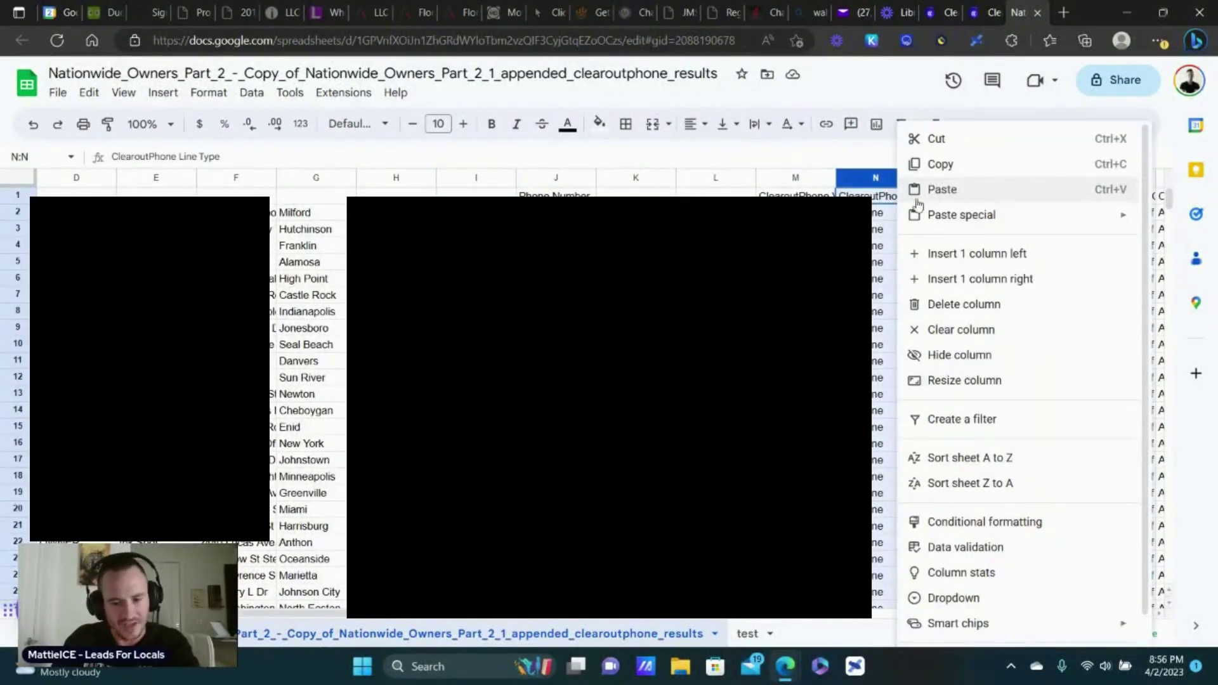
click(984, 460)
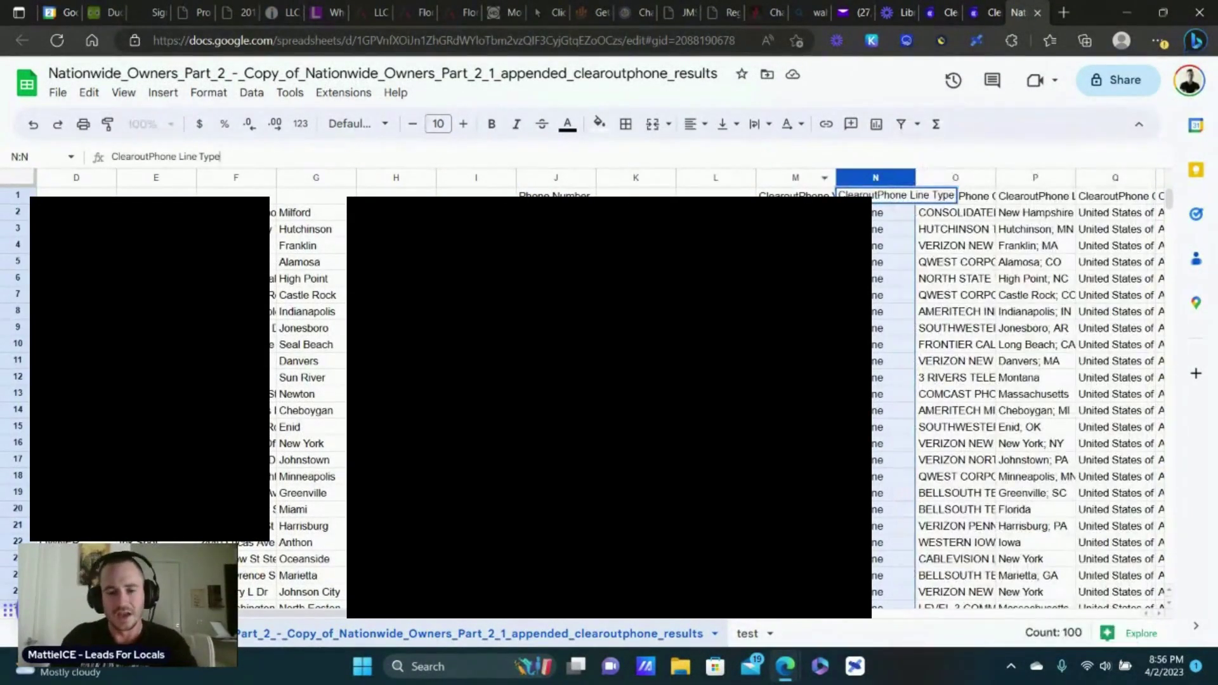
click(337, 329)
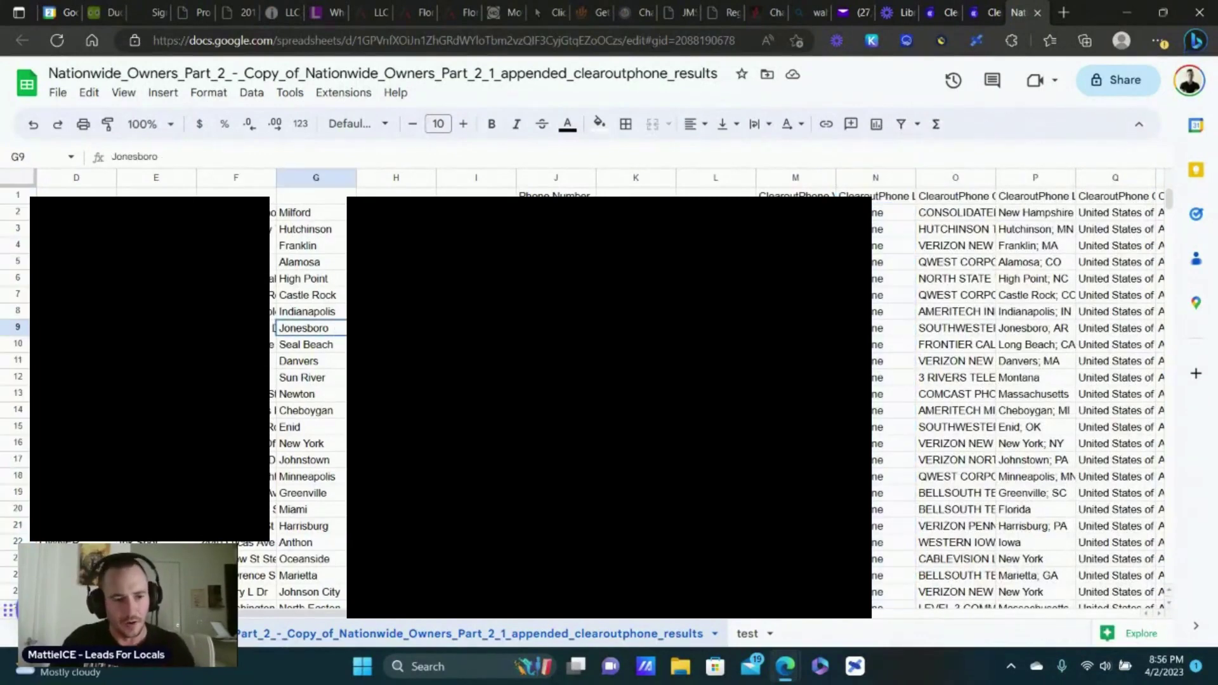
click(18, 212)
drag(18, 212, 18, 508)
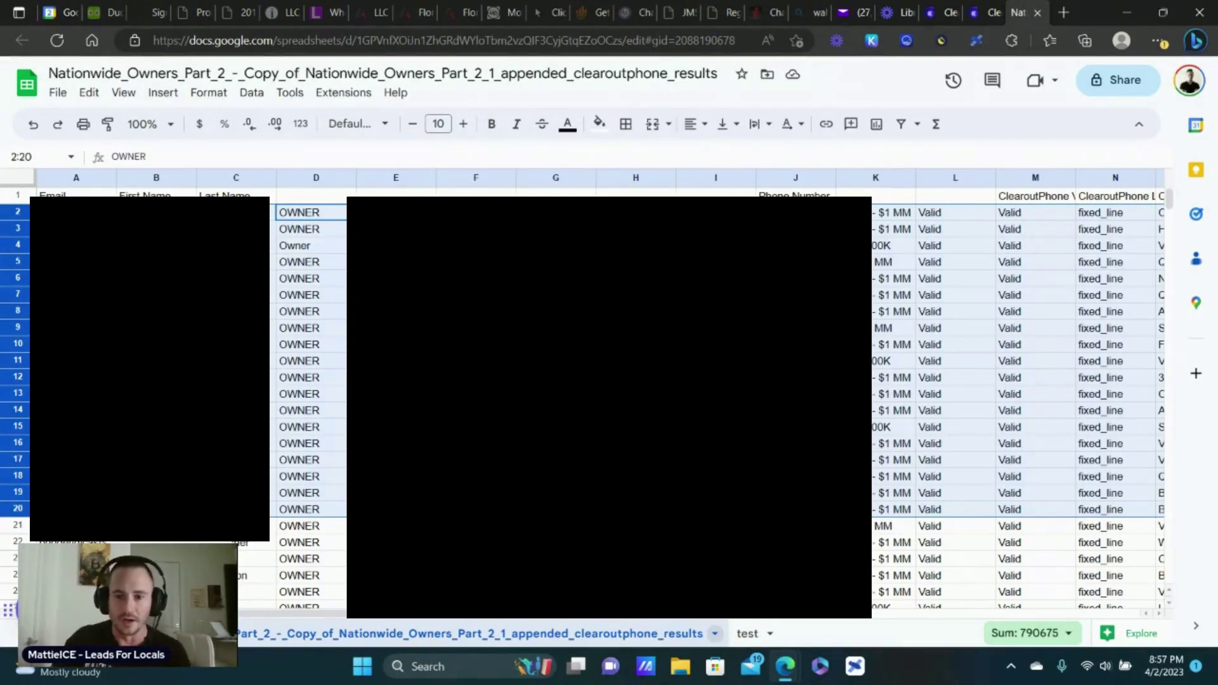
key(Return)
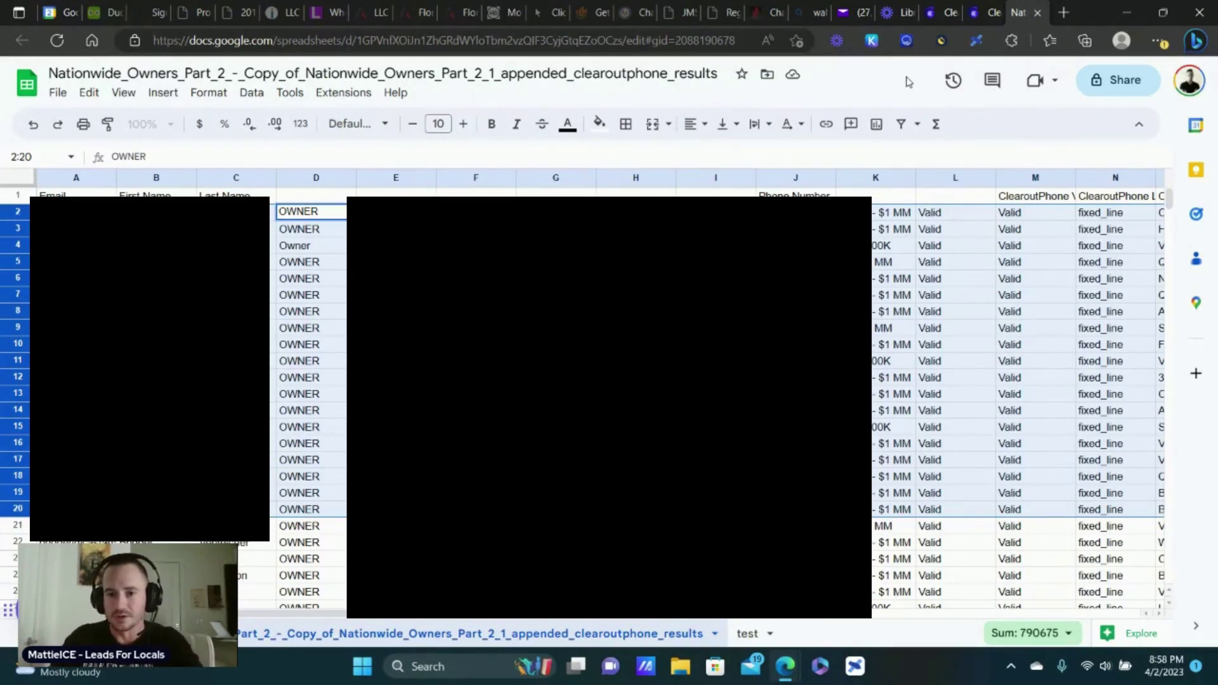
Return to the ClearoutPhone My Lists page, where the remaining credits show 0
click(975, 7)
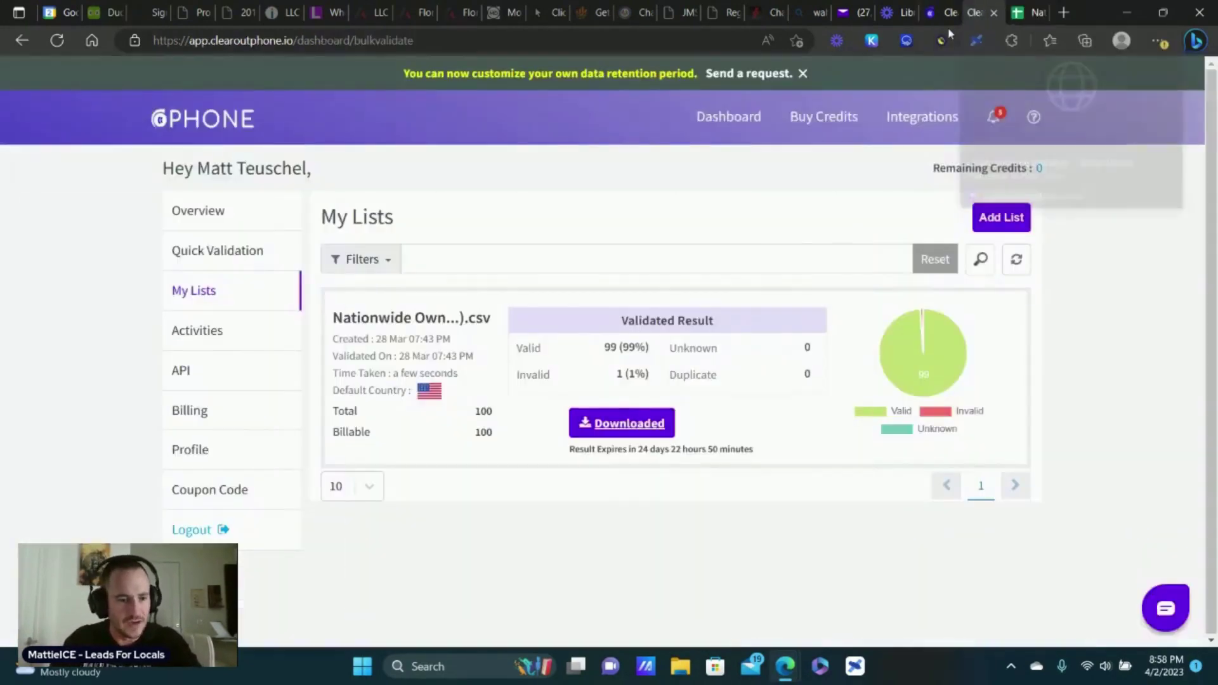